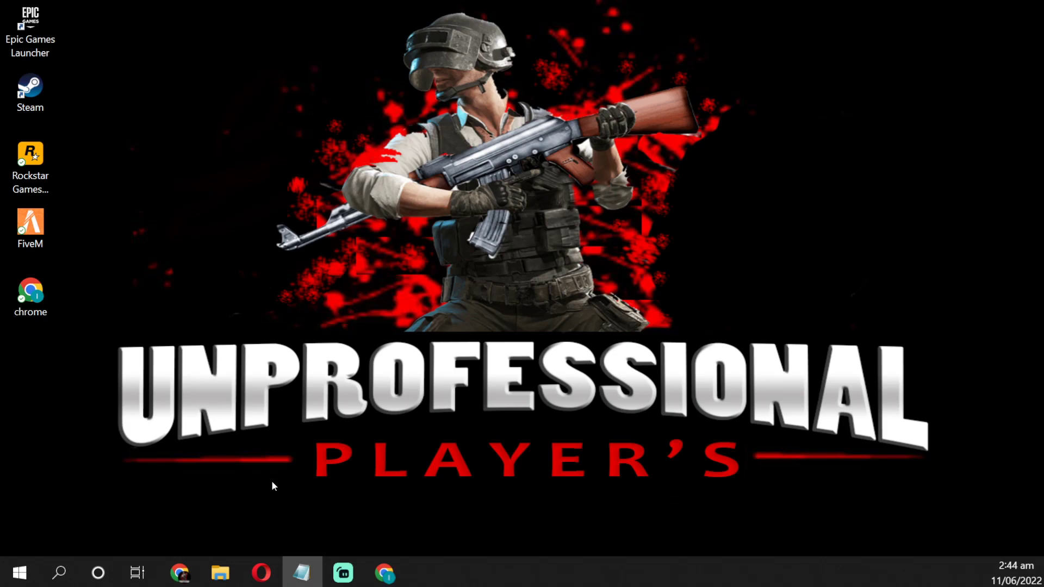
Search Google in Chrome for 'keywords planners' and scroll the results to the Keyword Planner listing
{"action": "left_click", "coordinate": [384, 572]}
{"action": "left_click", "coordinate": [360, 313]}
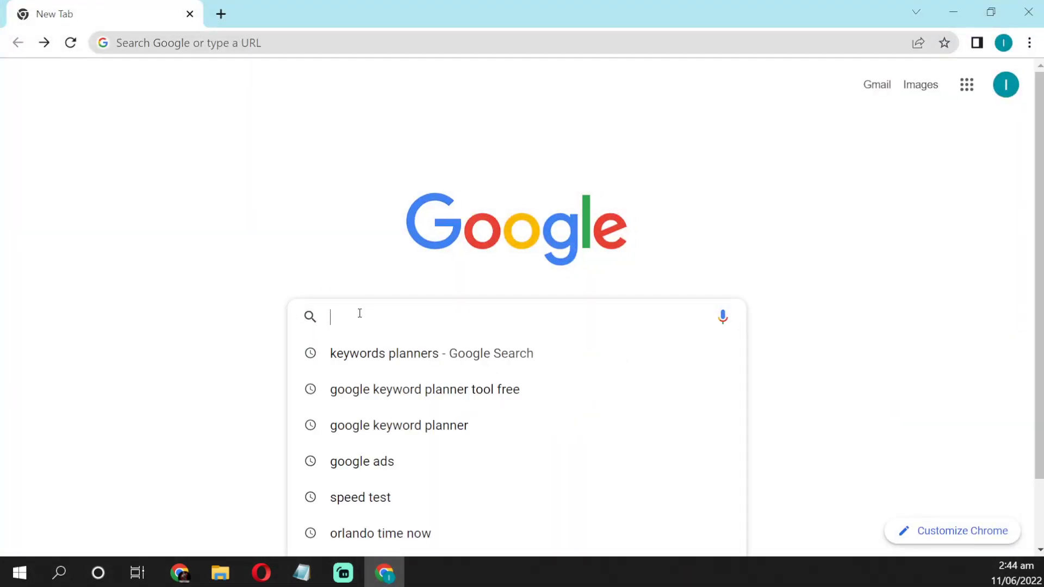
{"action": "type", "text": "`keywords"}
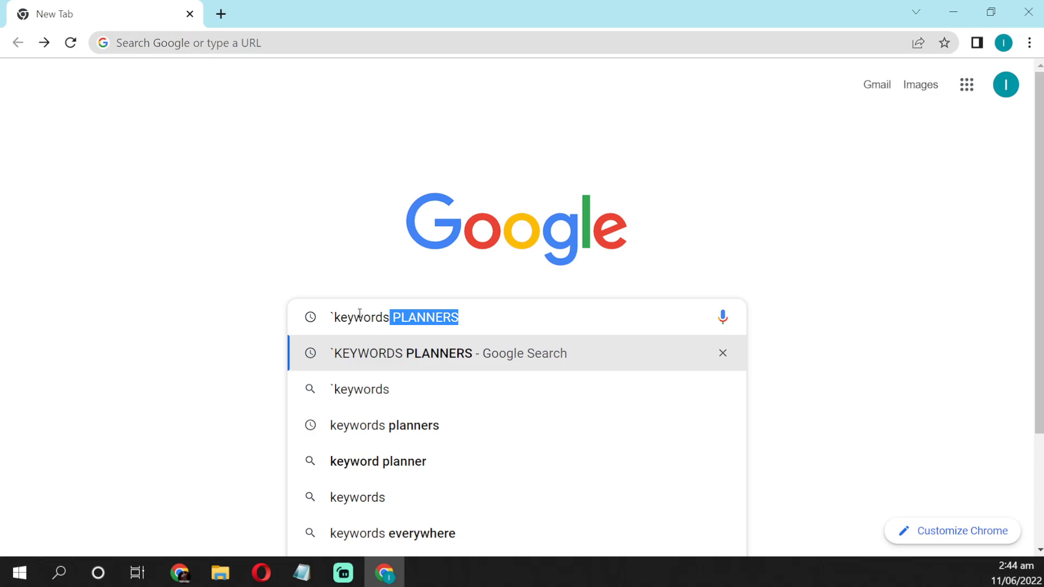
{"action": "key", "text": "Right"}
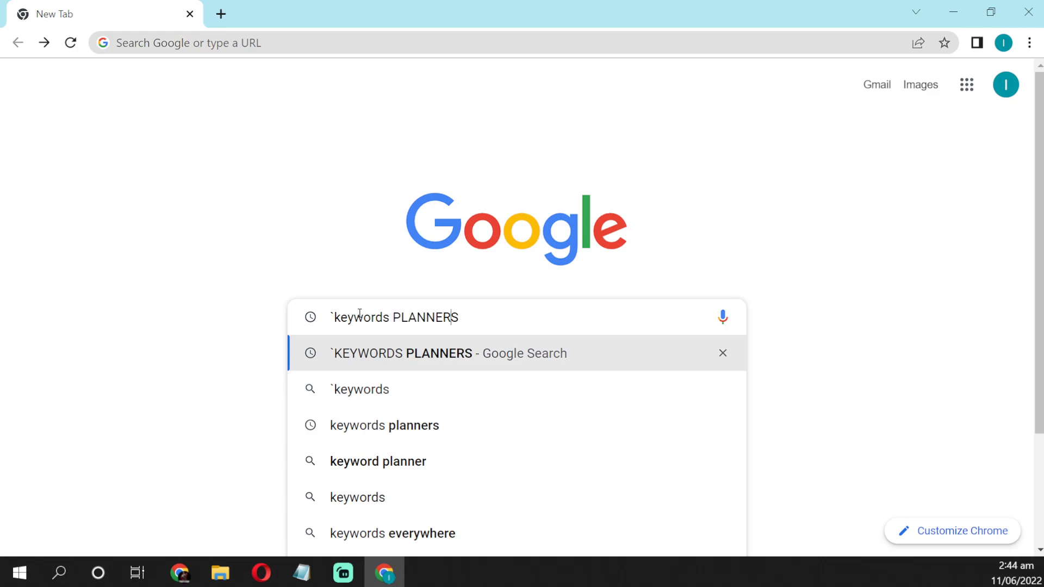
{"action": "key", "text": "Delete"}
{"action": "key", "text": "Return"}
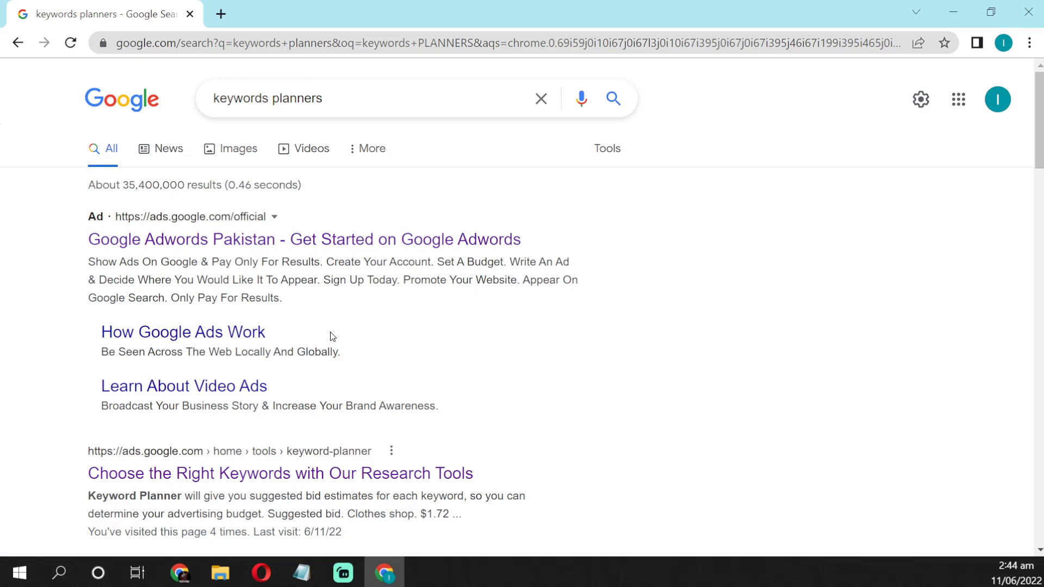
{"action": "scroll", "coordinate": [332, 336], "scroll_direction": "down", "scroll_amount": 1}
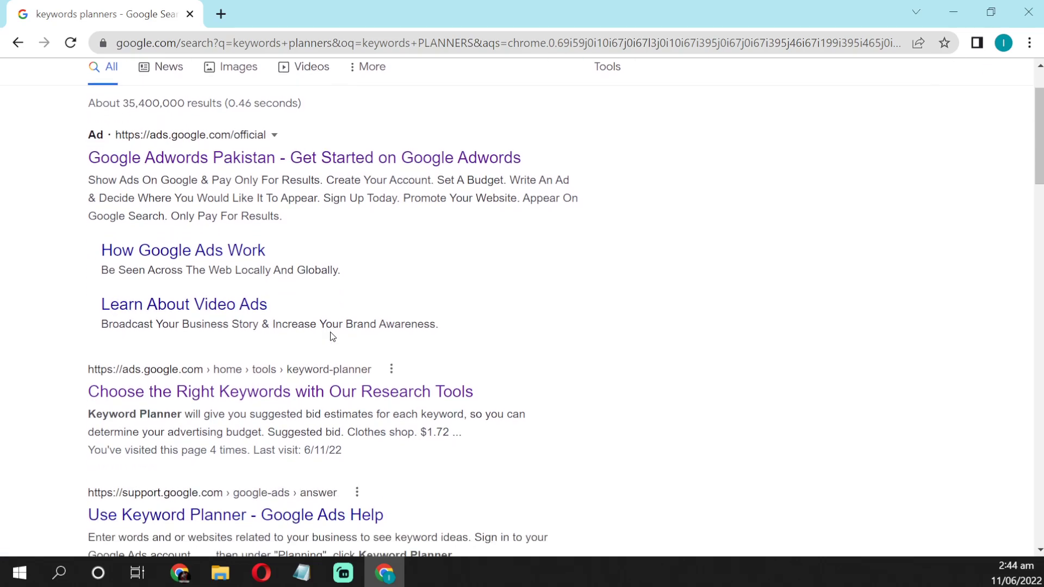
Open the 'Choose the Right Keywords' result and go into Keyword Planner
{"action": "left_click", "coordinate": [265, 392]}
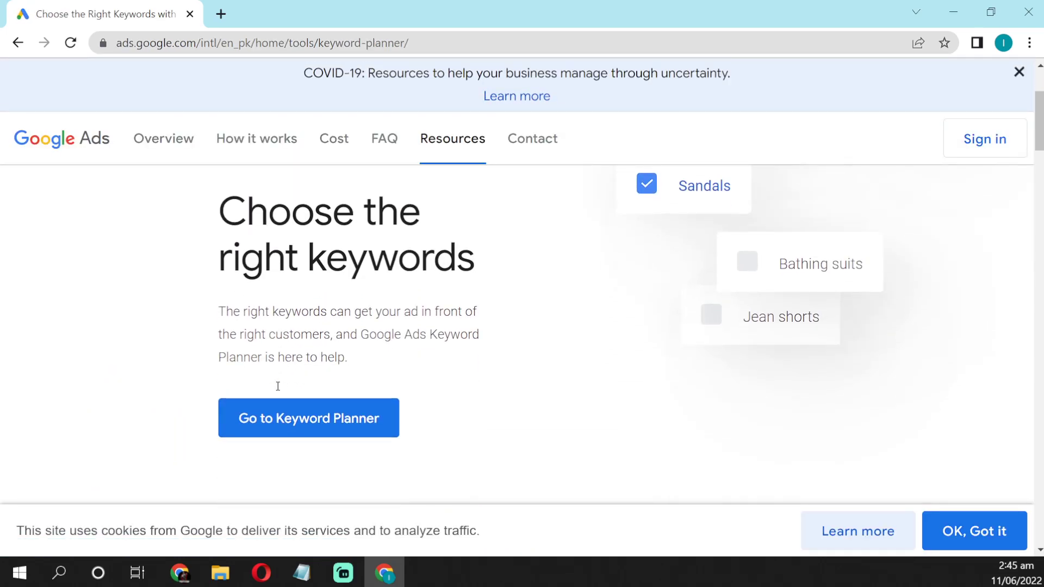
{"action": "left_click", "coordinate": [296, 415]}
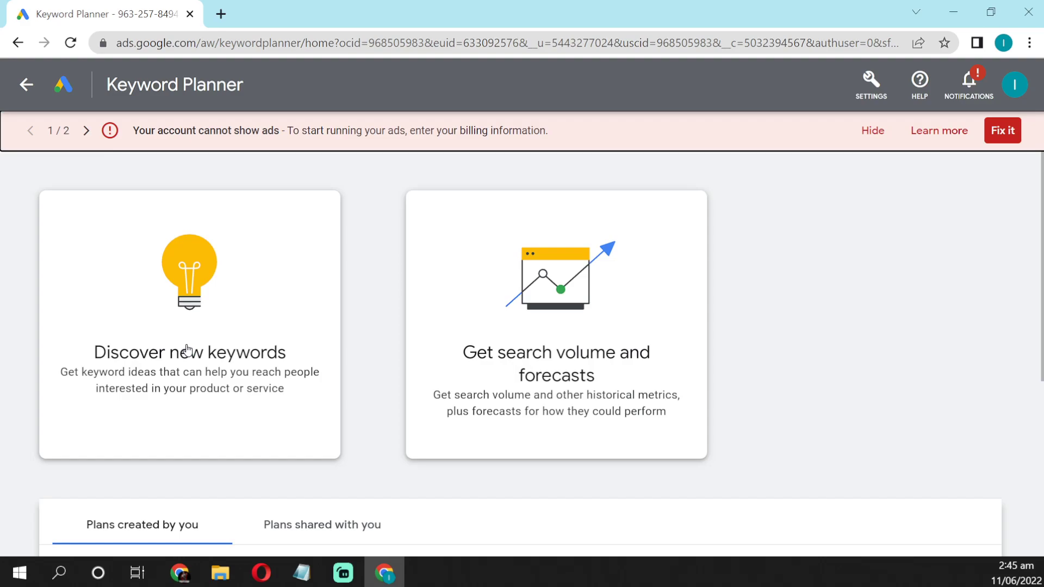
Start Discover new keywords with 'youtube video keyword' as the seed keyword
{"action": "left_click", "coordinate": [187, 350]}
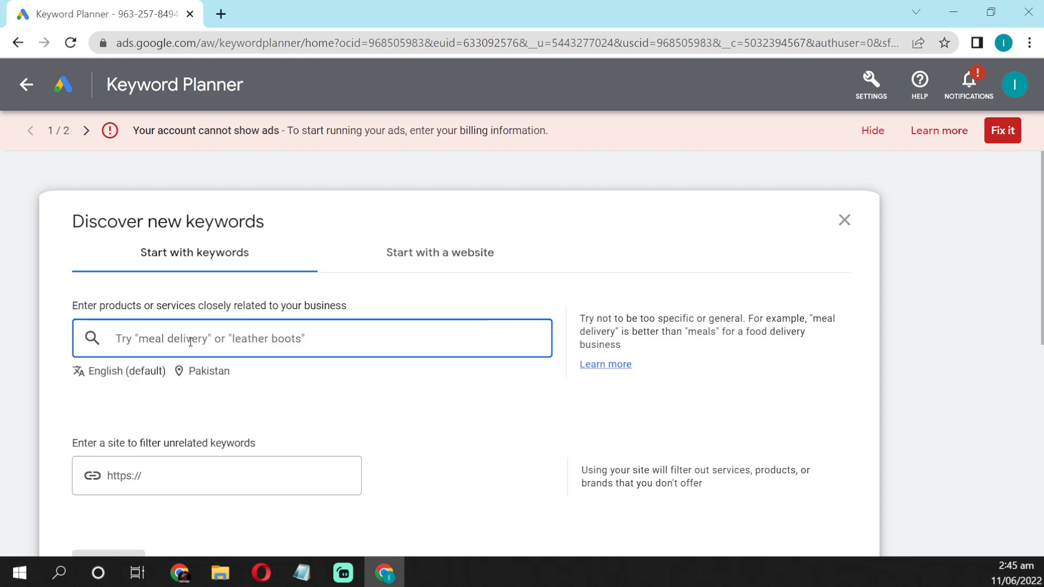
{"action": "type", "text": "youtube"}
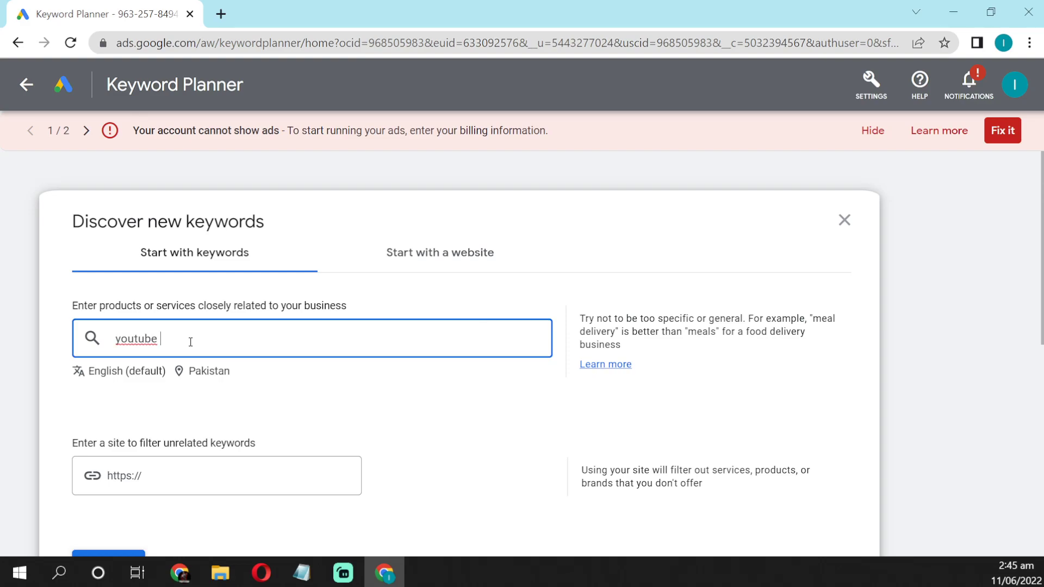
{"action": "type", "text": " video keywor"}
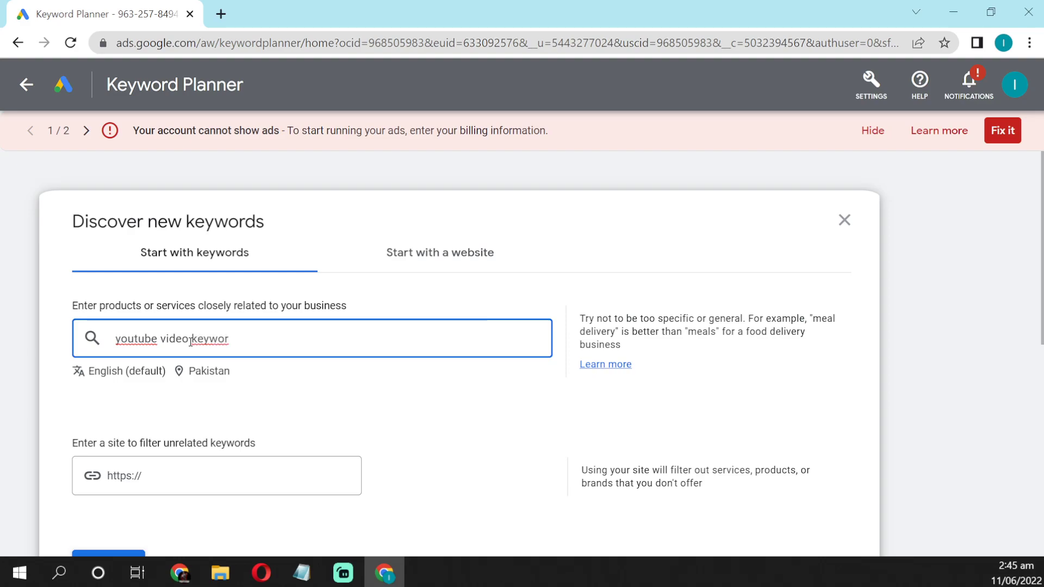
{"action": "type", "text": "d"}
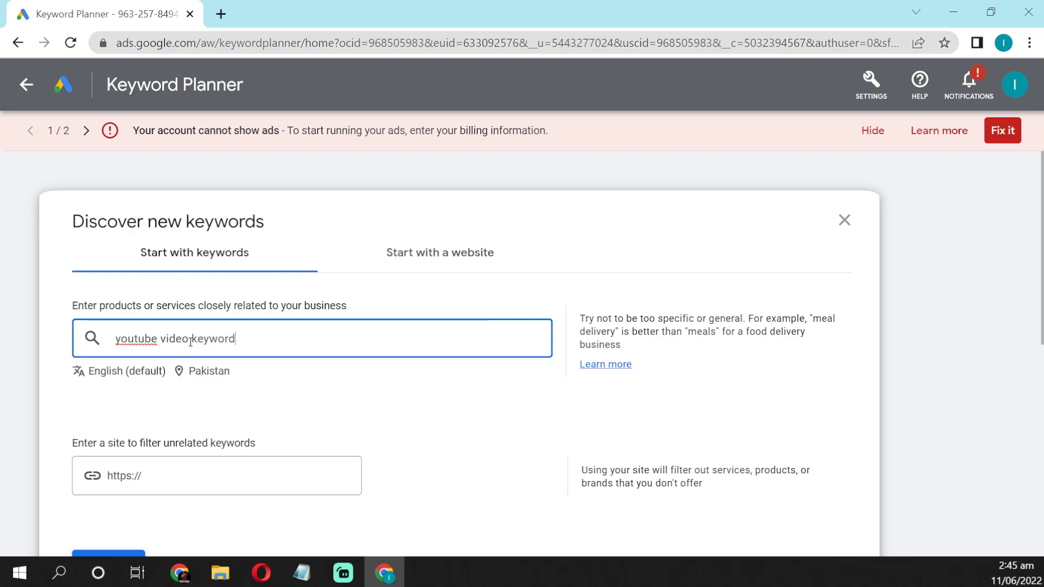
Replace Pakistan with United States as the targeted location and save it
{"action": "left_click", "coordinate": [202, 374]}
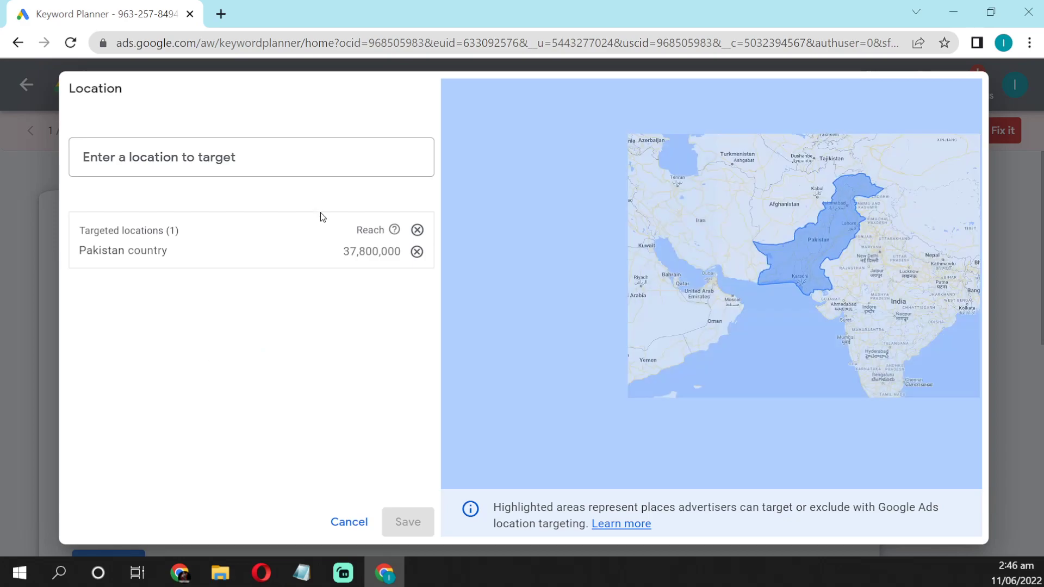
{"action": "left_click", "coordinate": [416, 253]}
{"action": "left_click", "coordinate": [152, 159]}
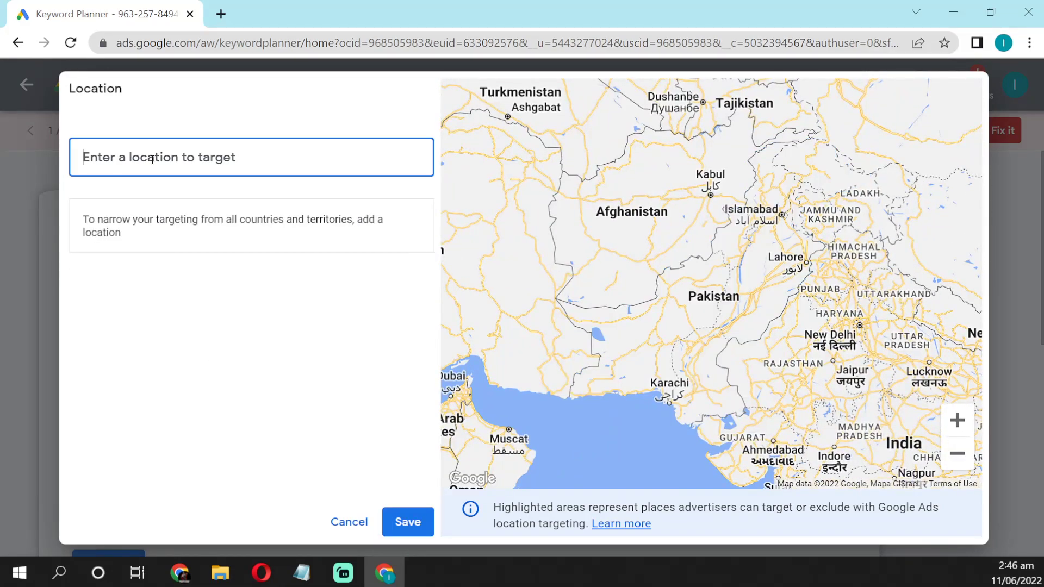
{"action": "type", "text": "united state"}
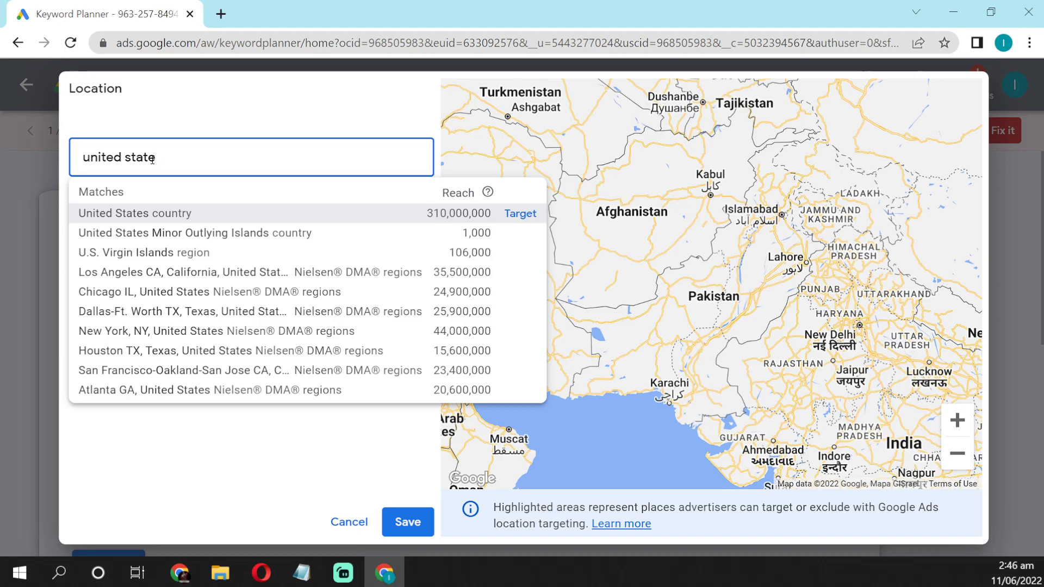
{"action": "key", "text": "Return"}
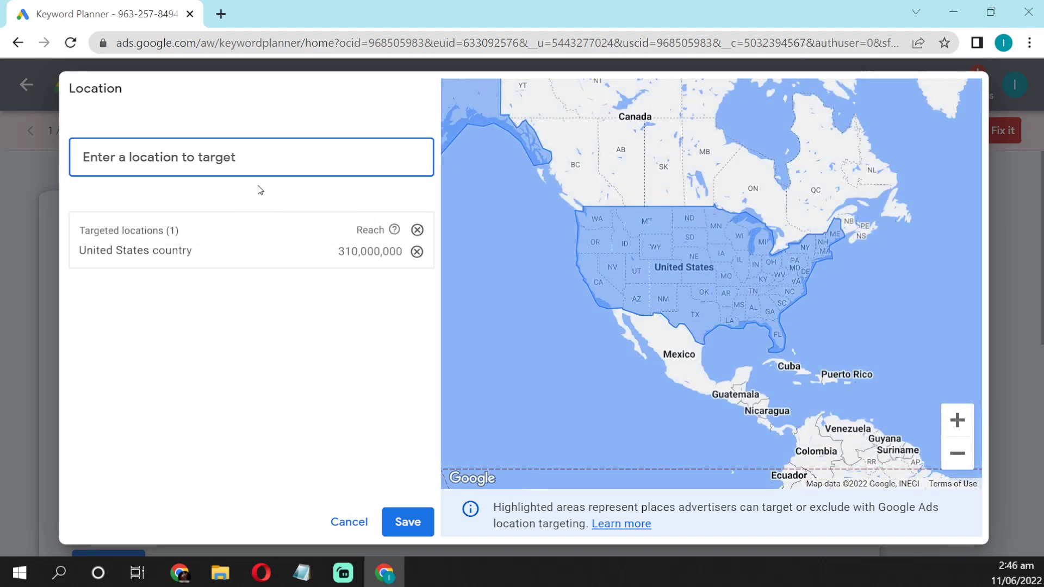
{"action": "left_click", "coordinate": [408, 522]}
{"action": "scroll", "coordinate": [314, 400], "scroll_direction": "down", "scroll_amount": 5}
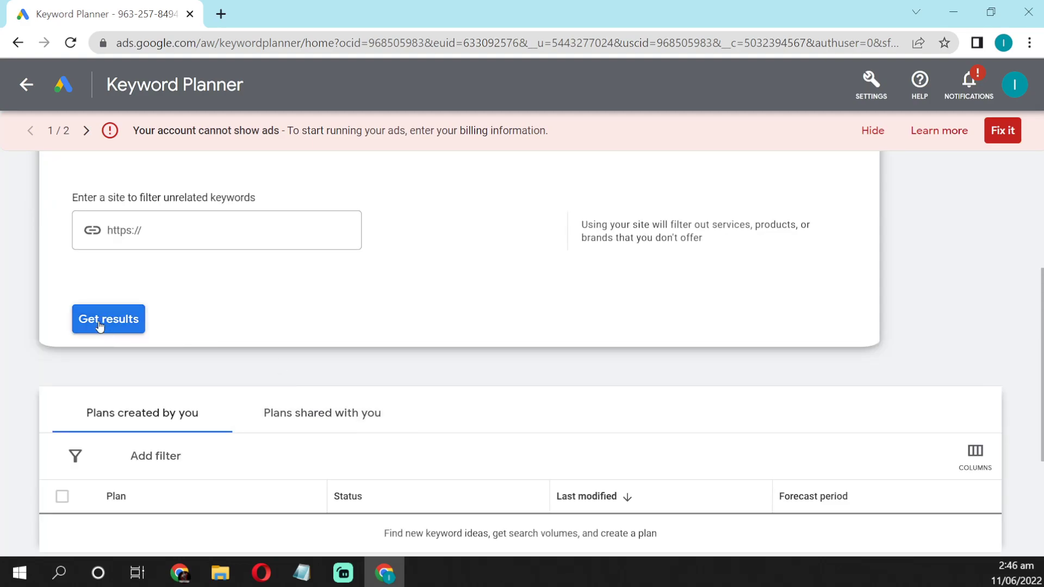
Get the 569 keyword ideas for 'youtube video keyword' and scroll across the results table
{"action": "left_click", "coordinate": [100, 324]}
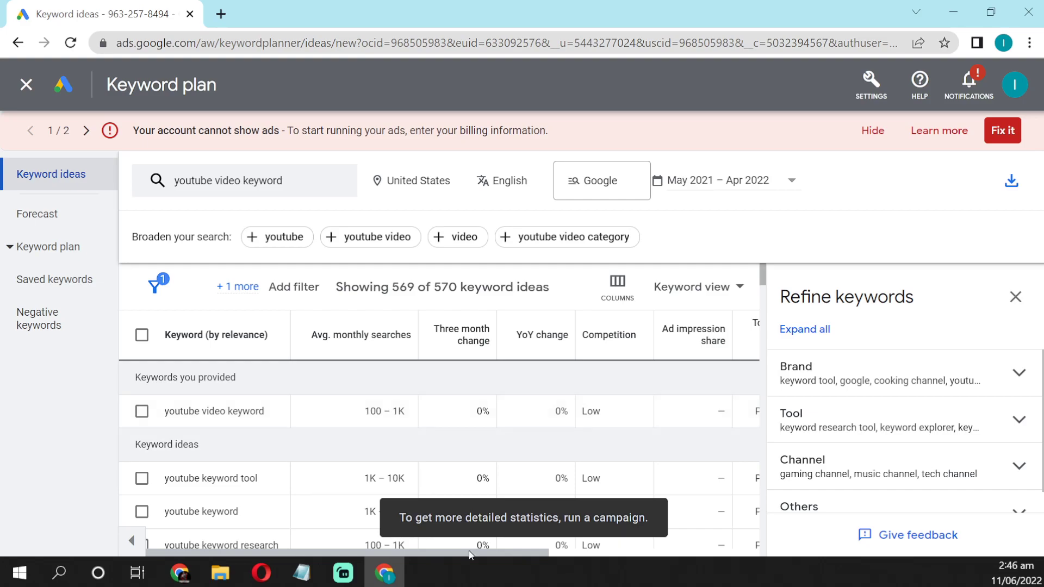
{"action": "left_click_drag", "start_coordinate": [469, 550], "coordinate": [552, 553]}
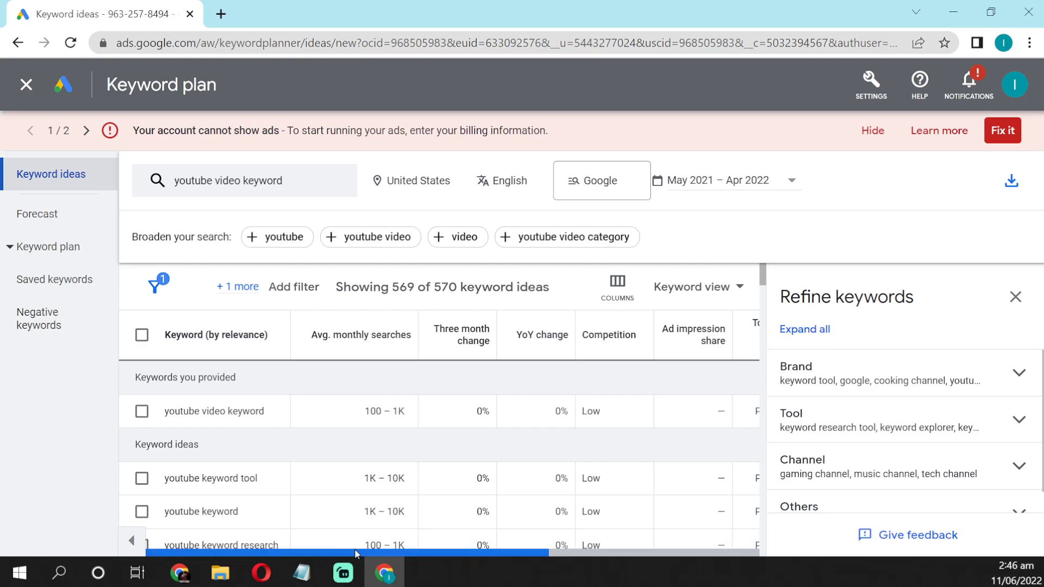
{"action": "mouse_move", "coordinate": [354, 549]}
{"action": "left_mouse_down"}
{"action": "mouse_move", "coordinate": [452, 560]}
{"action": "mouse_move", "coordinate": [354, 559]}
{"action": "left_mouse_up"}
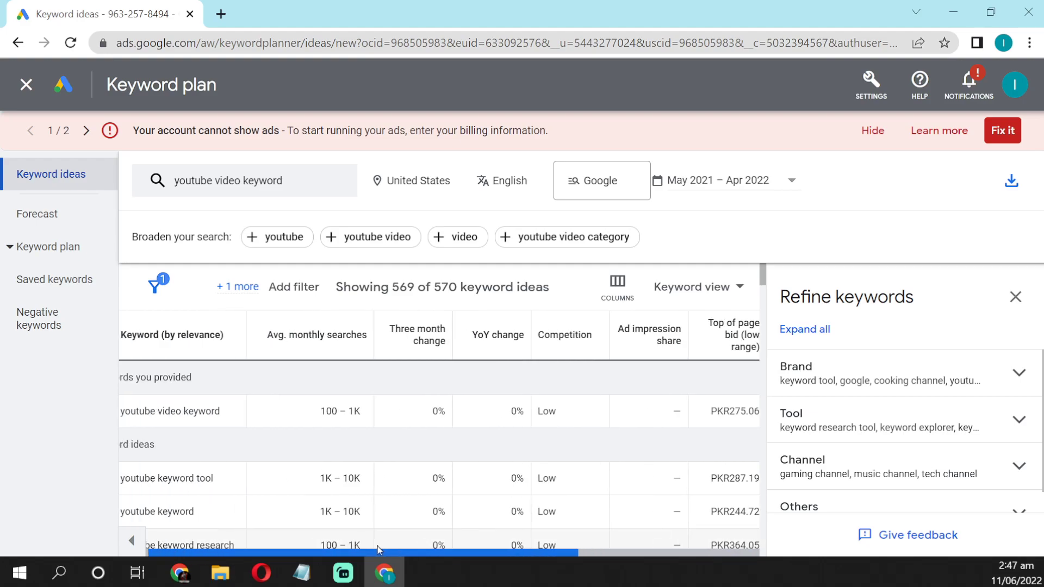
Sort ideas by Avg. monthly searches descending and highlight 'youtube keyword tool'
{"action": "left_click", "coordinate": [342, 341]}
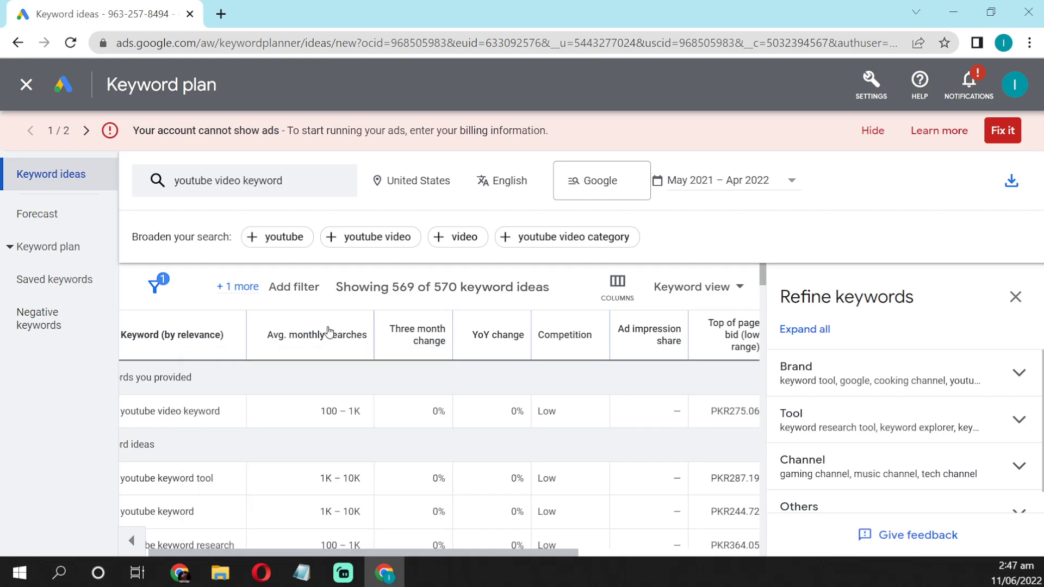
{"action": "left_click", "coordinate": [328, 334]}
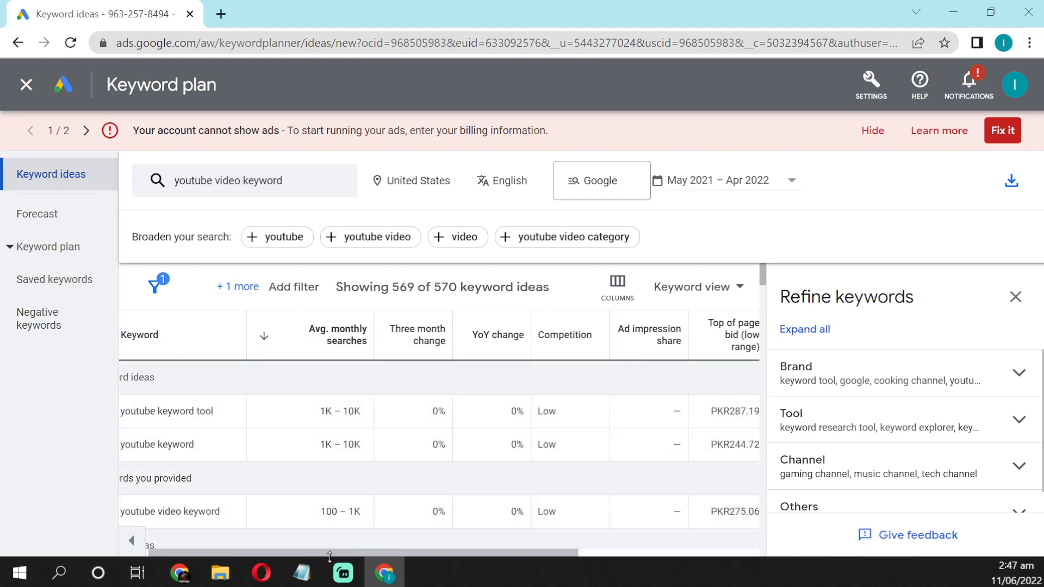
{"action": "left_click_drag", "start_coordinate": [330, 552], "coordinate": [285, 550]}
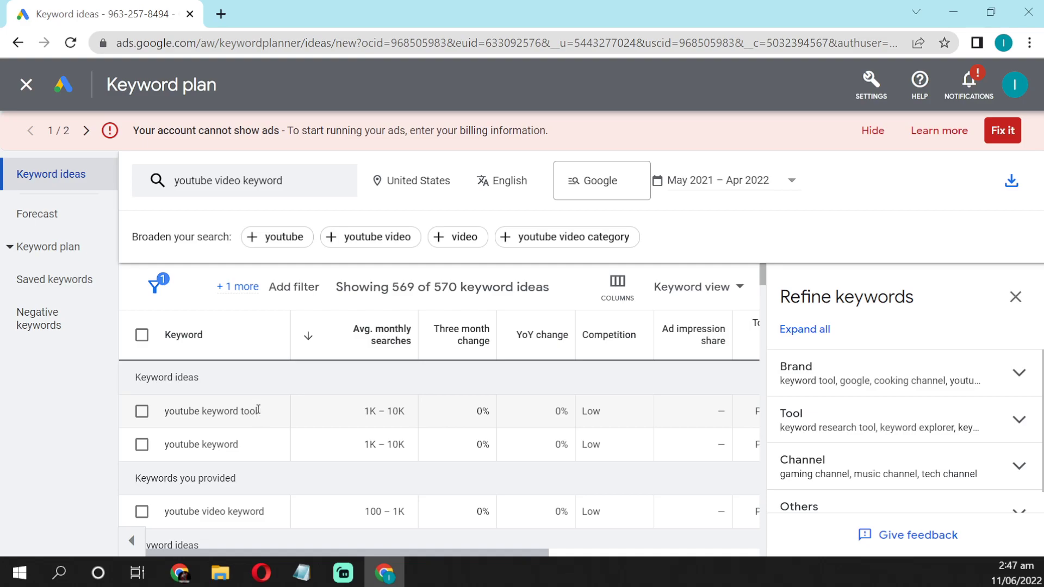
{"action": "left_click_drag", "start_coordinate": [258, 409], "coordinate": [167, 410]}
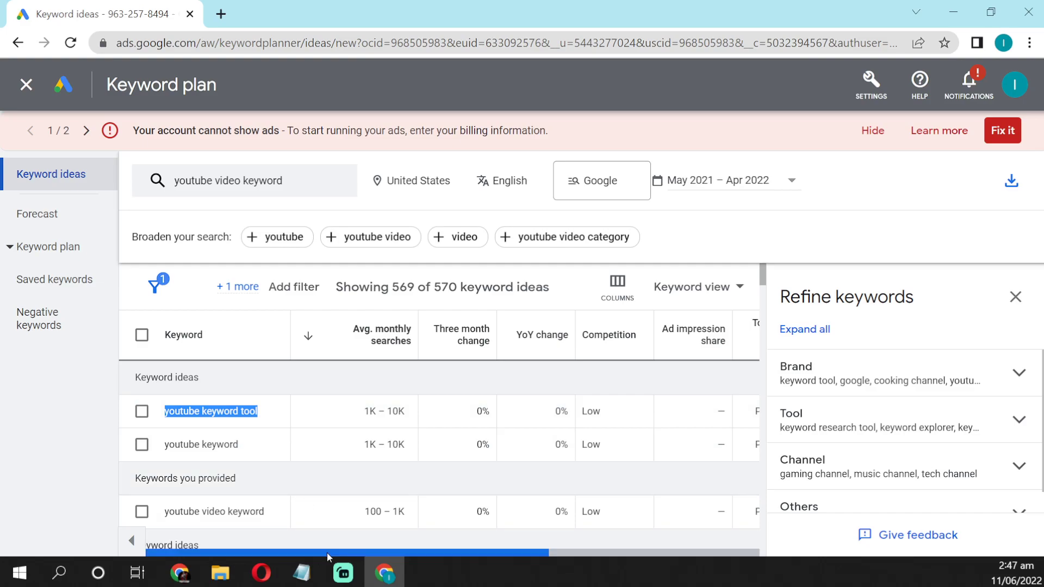
{"action": "left_click_drag", "start_coordinate": [331, 549], "coordinate": [423, 553]}
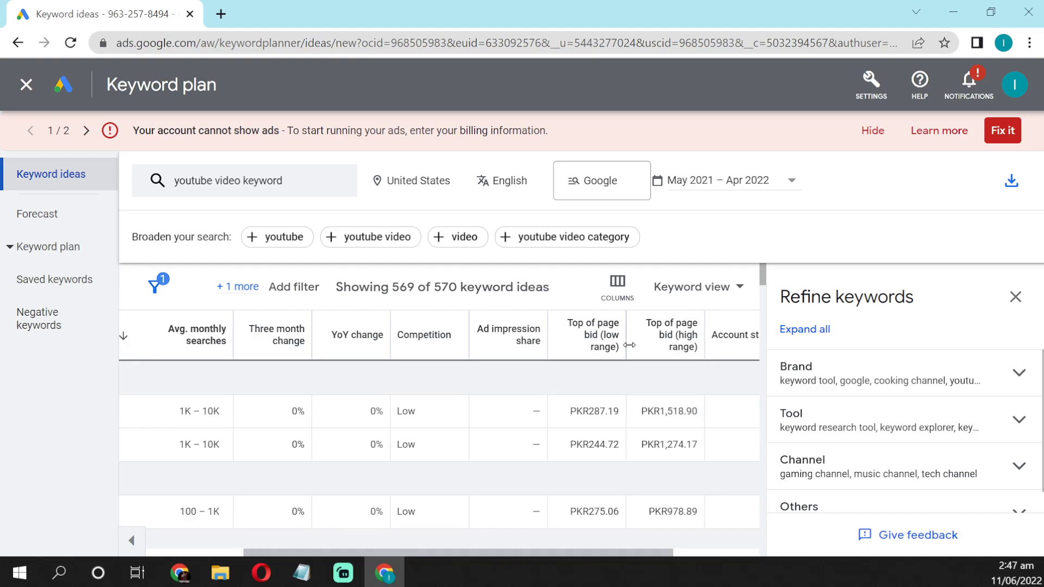
{"action": "left_click", "coordinate": [597, 350]}
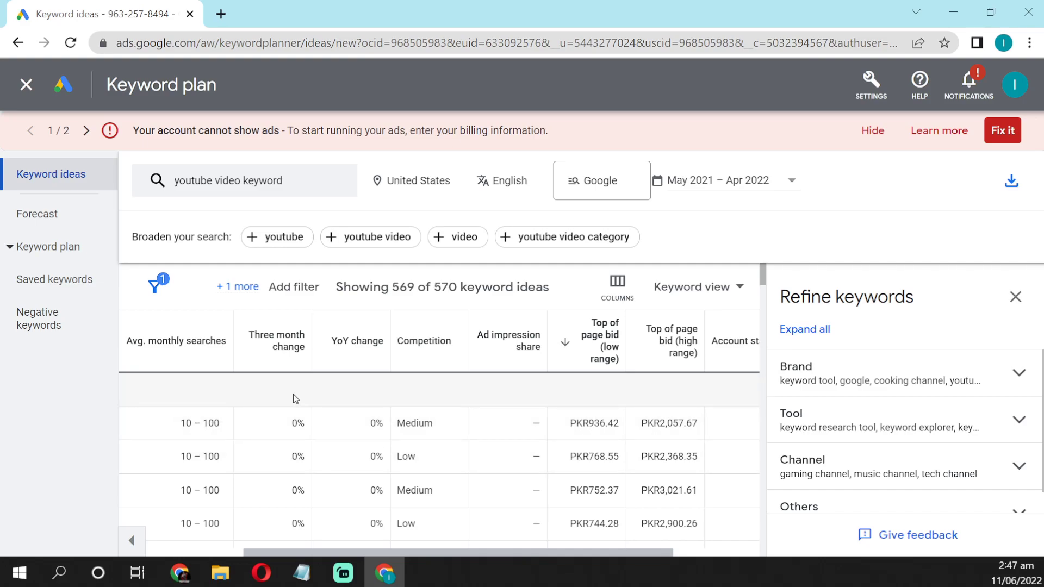
{"action": "left_click", "coordinate": [186, 359]}
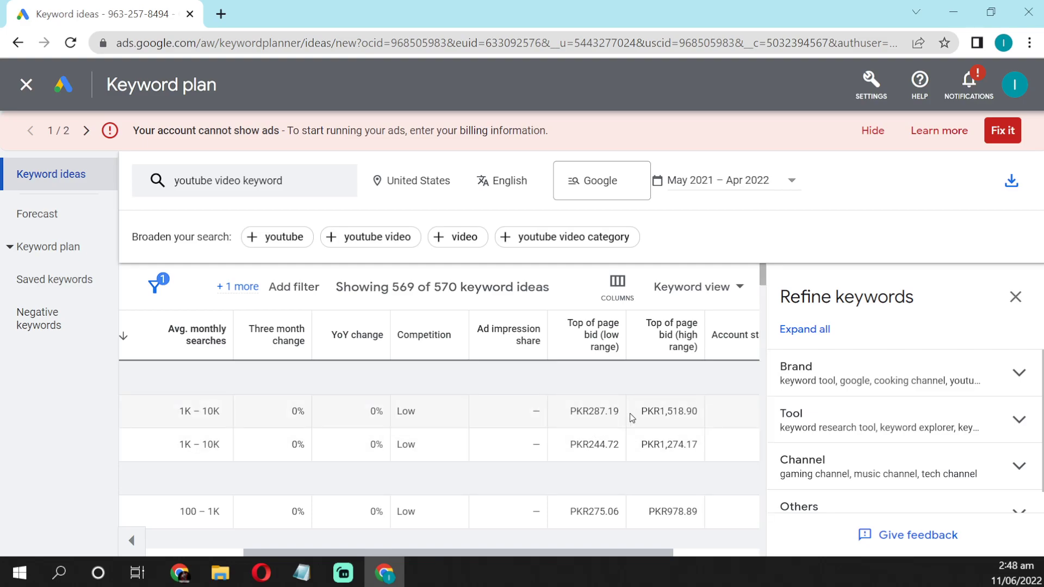
{"action": "left_click", "coordinate": [597, 350]}
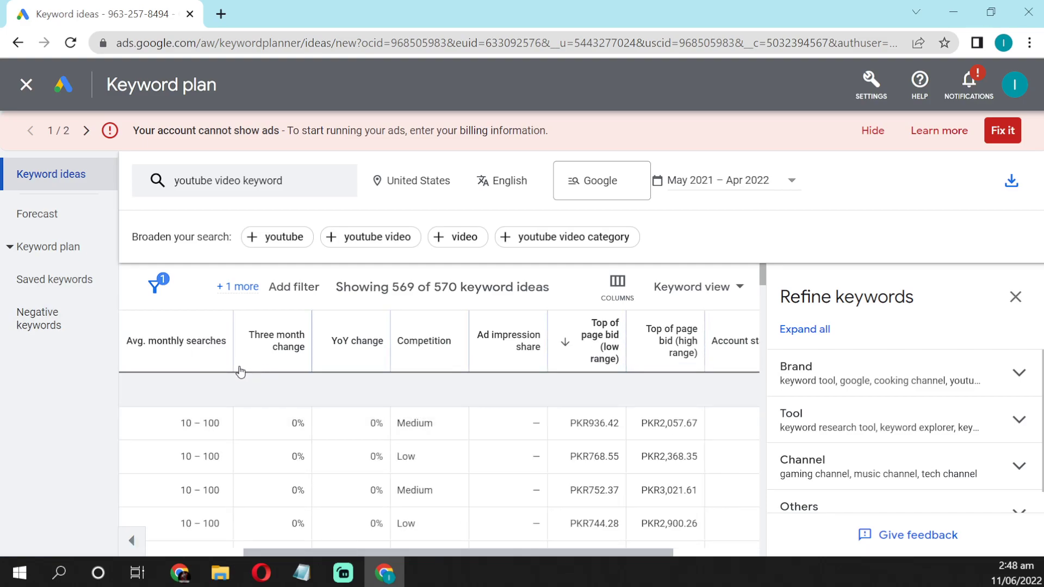
{"action": "left_click", "coordinate": [203, 361]}
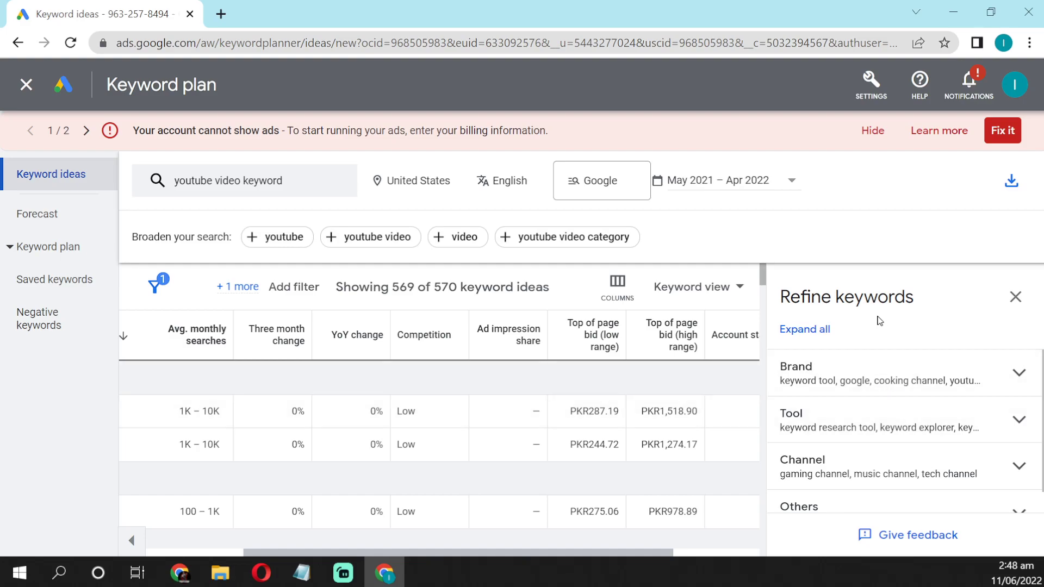
{"action": "left_click", "coordinate": [1020, 374]}
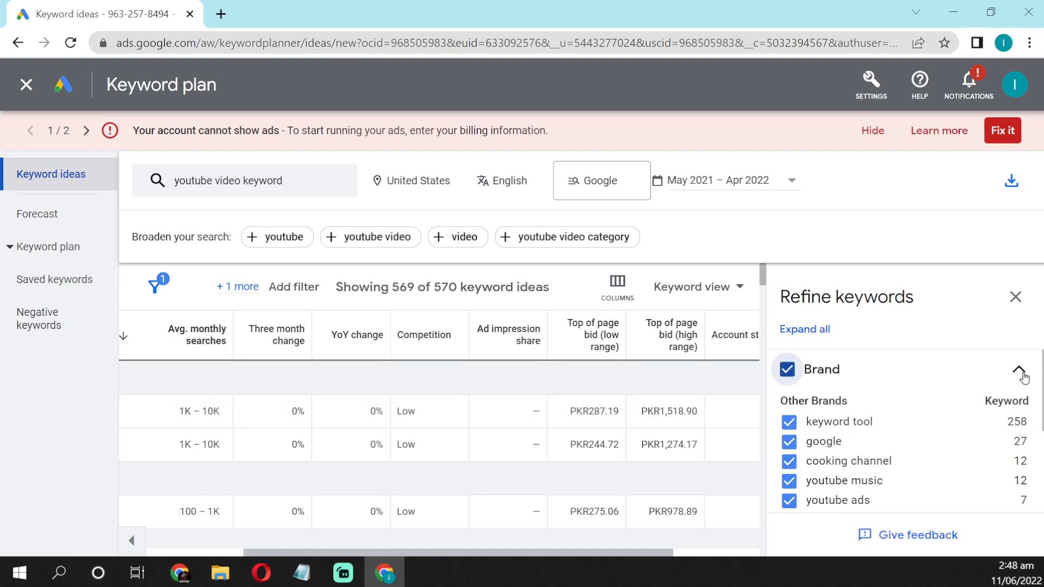
{"action": "left_click", "coordinate": [1019, 371]}
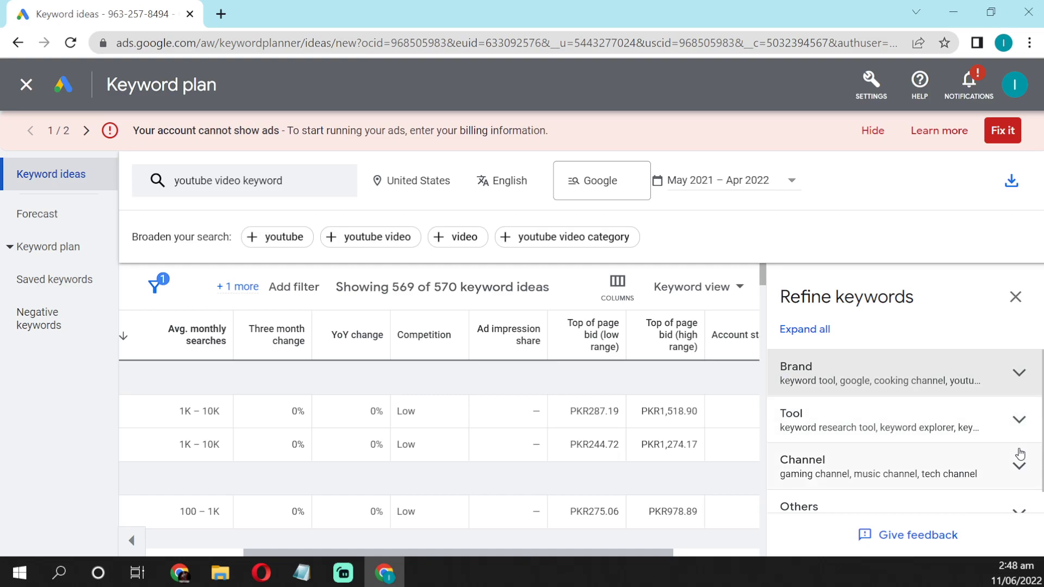
{"action": "left_click", "coordinate": [1017, 421]}
{"action": "left_click", "coordinate": [1016, 417]}
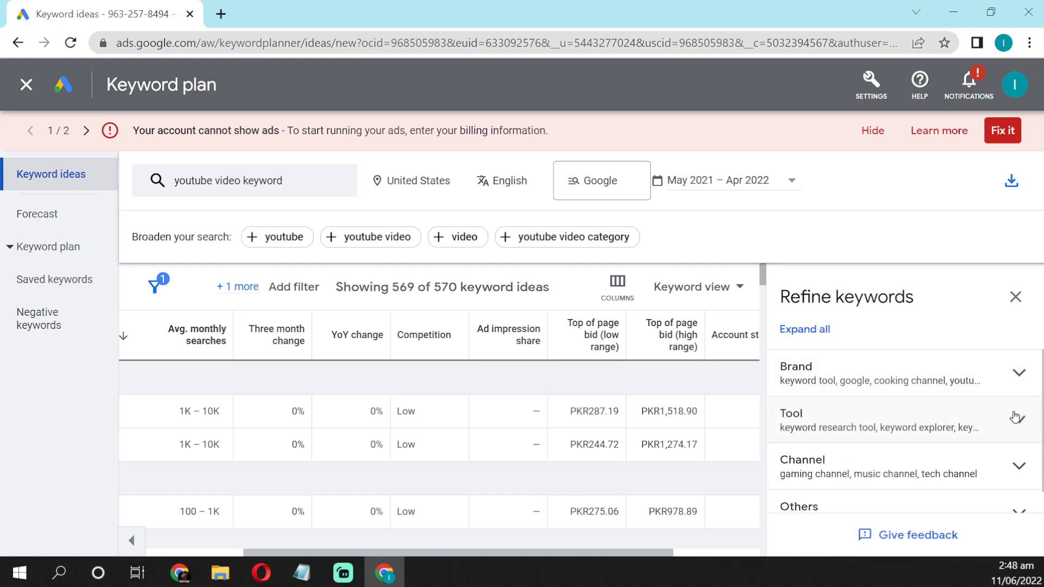
{"action": "scroll", "coordinate": [1009, 413], "scroll_direction": "down", "scroll_amount": 1}
{"action": "left_click", "coordinate": [1008, 440]}
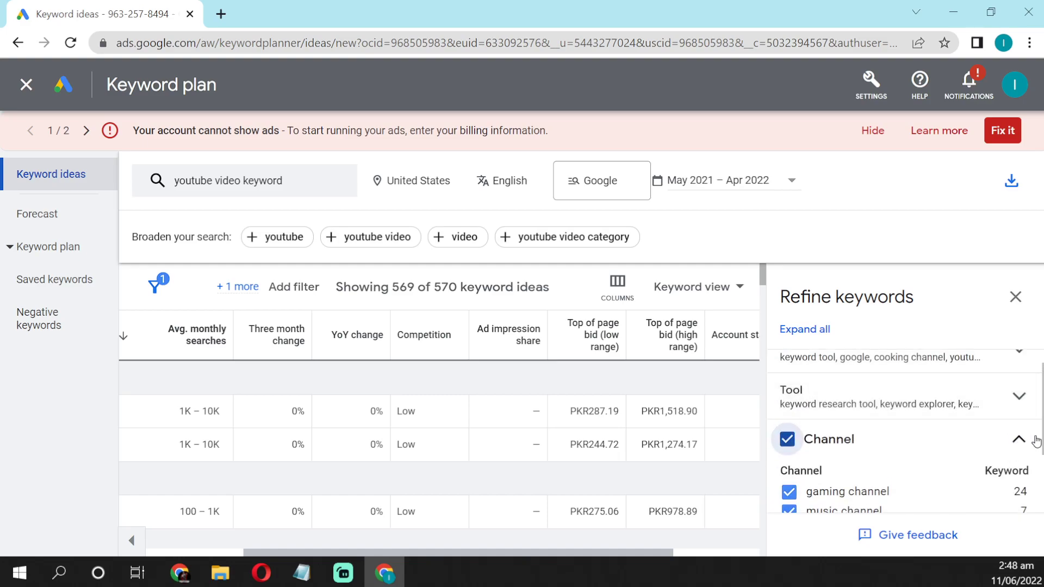
{"action": "scroll", "coordinate": [973, 426], "scroll_direction": "down", "scroll_amount": 2}
{"action": "scroll", "coordinate": [908, 466], "scroll_direction": "up", "scroll_amount": 3}
{"action": "scroll", "coordinate": [918, 493], "scroll_direction": "down", "scroll_amount": 3}
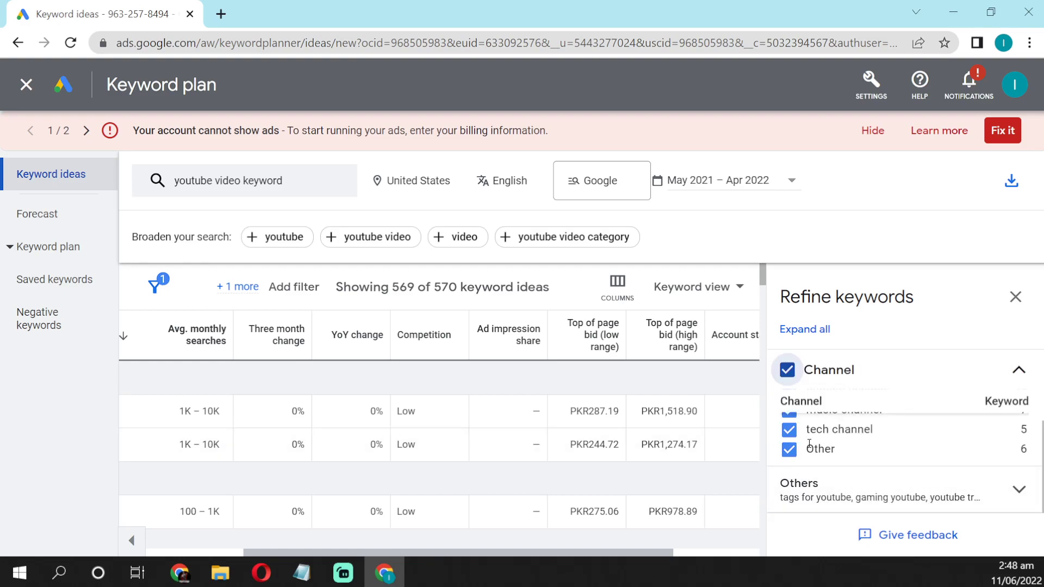
{"action": "scroll", "coordinate": [799, 459], "scroll_direction": "up", "scroll_amount": 3}
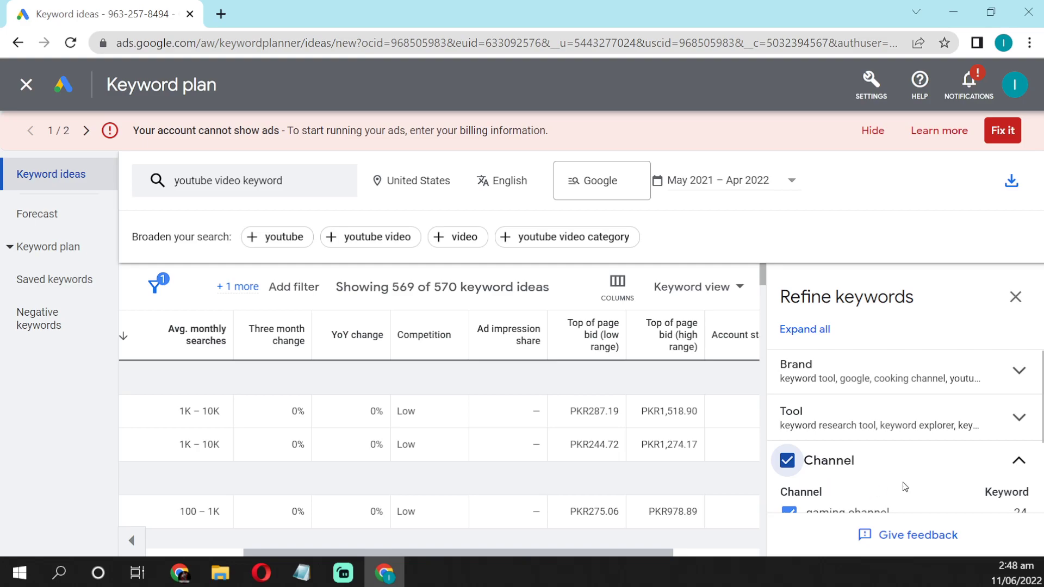
{"action": "left_click", "coordinate": [1020, 459]}
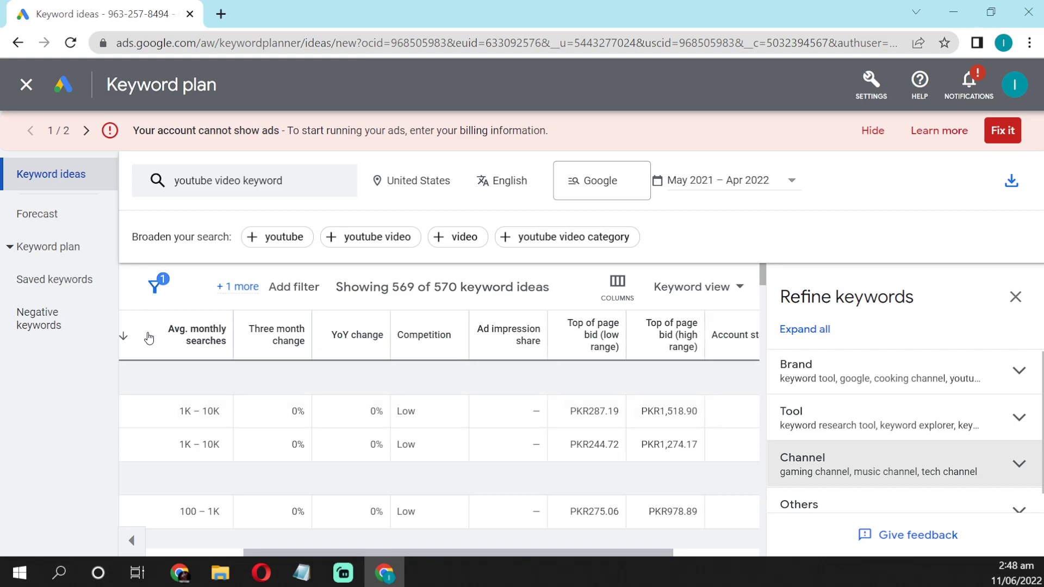
{"action": "mouse_move", "coordinate": [148, 338]}
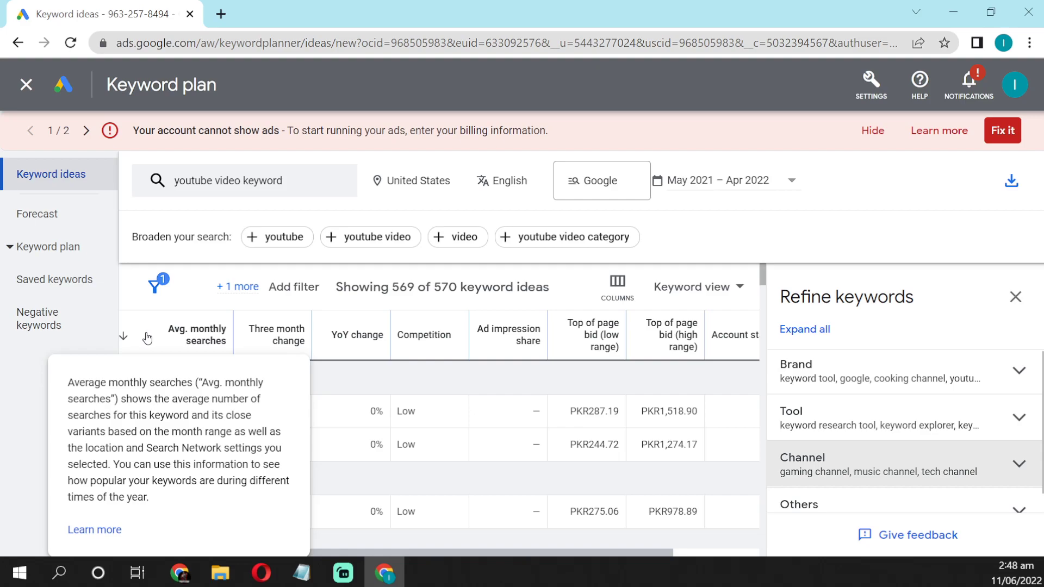